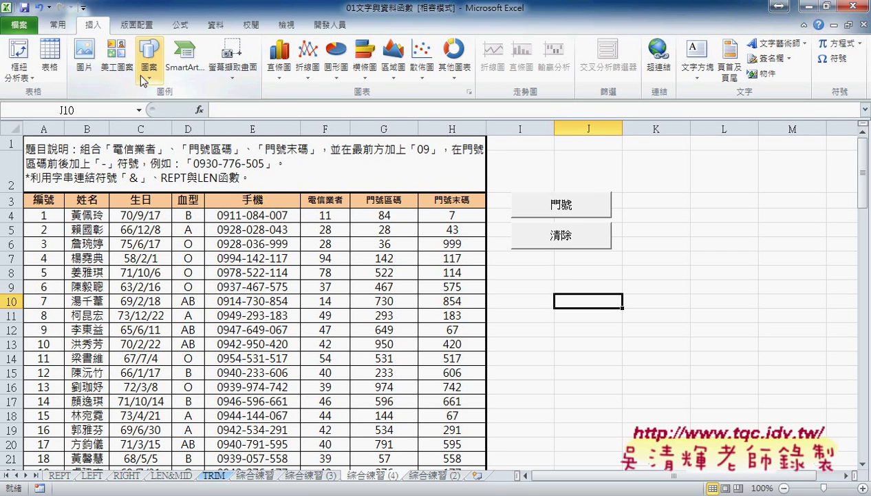
# Draw a smiley face near cell K3 and give it a light red shape style
pyautogui.click(149, 77)
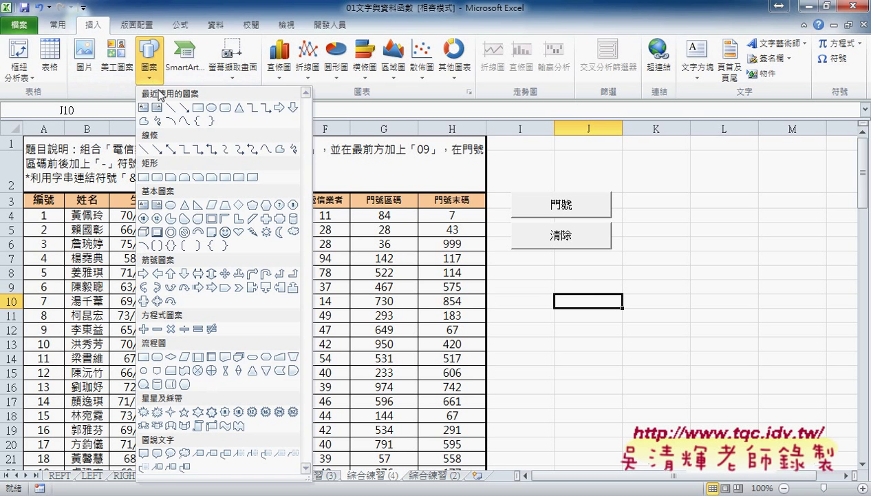
pyautogui.click(226, 232)
pyautogui.moveTo(652, 192); pyautogui.dragTo(672, 213)
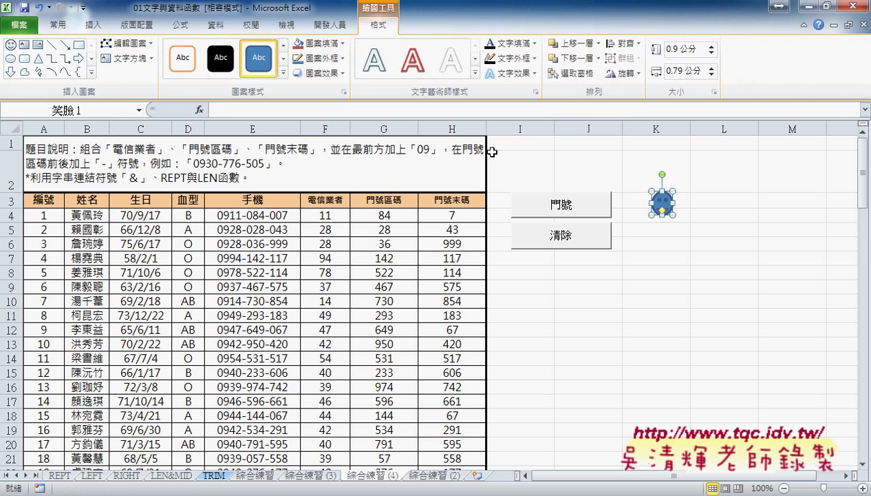
pyautogui.click(284, 72)
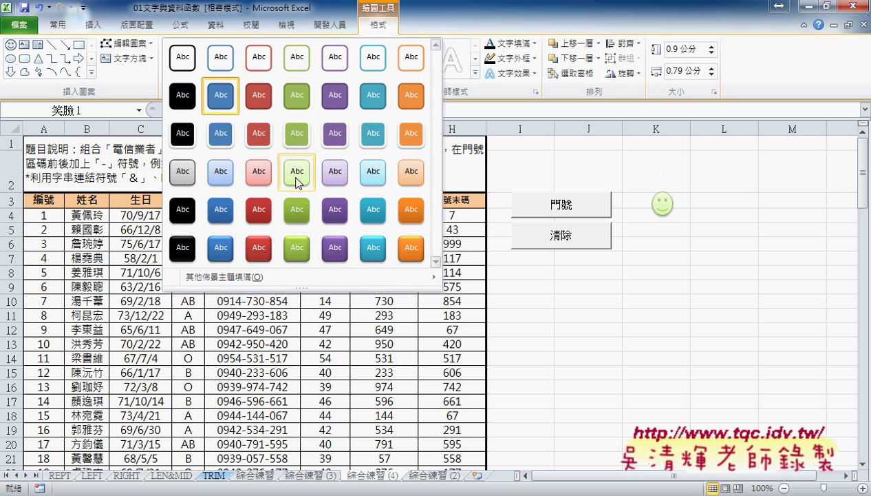
pyautogui.click(258, 172)
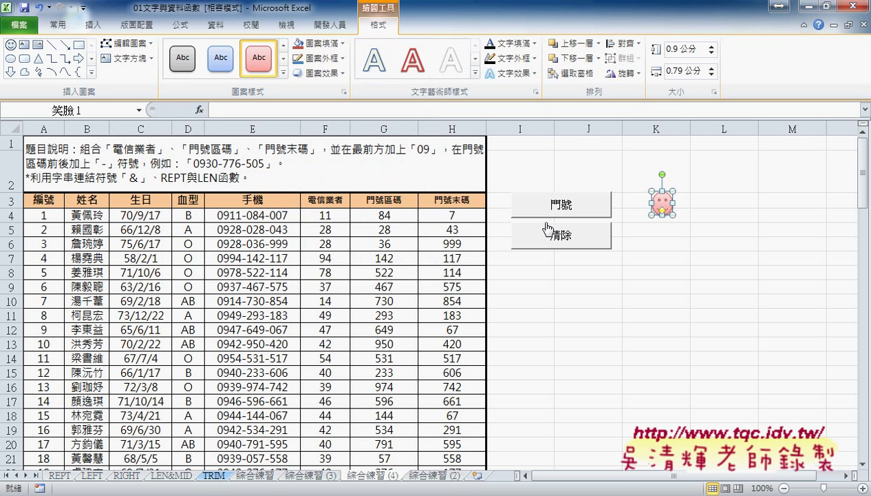
# Assign the 門號 macro to the smiley face
pyautogui.rightClick(662, 205)
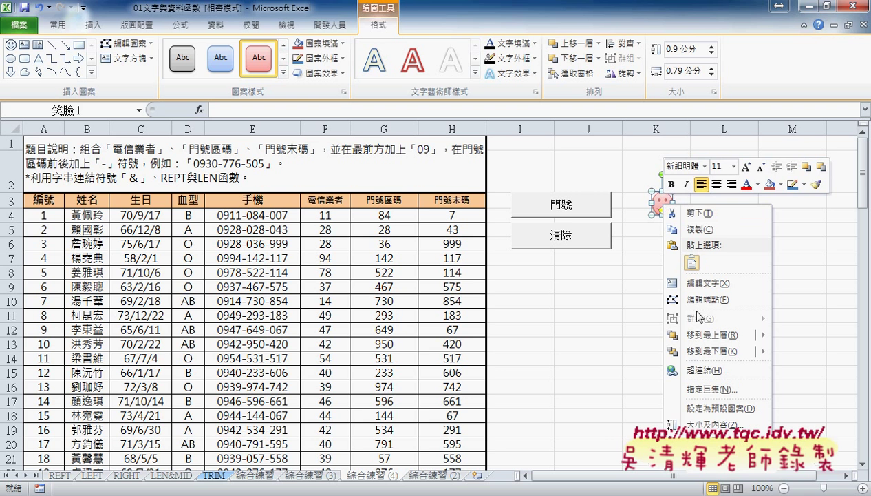
pyautogui.click(713, 389)
pyautogui.click(593, 315)
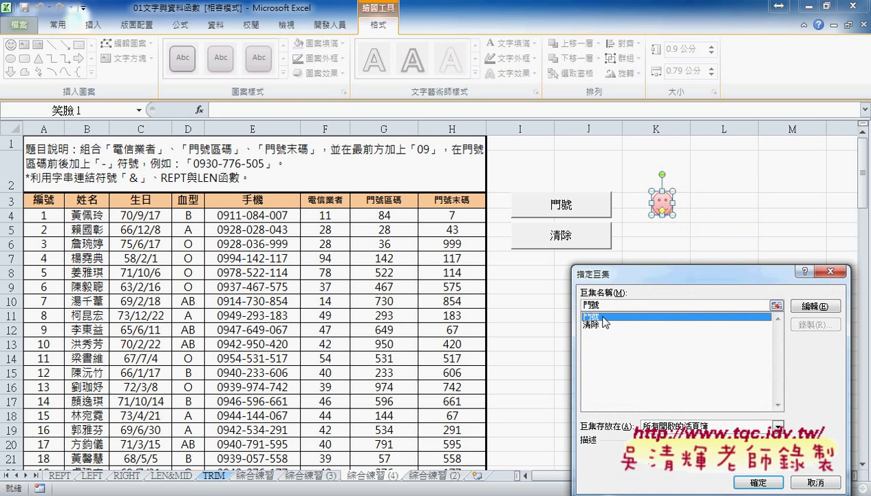
pyautogui.click(757, 481)
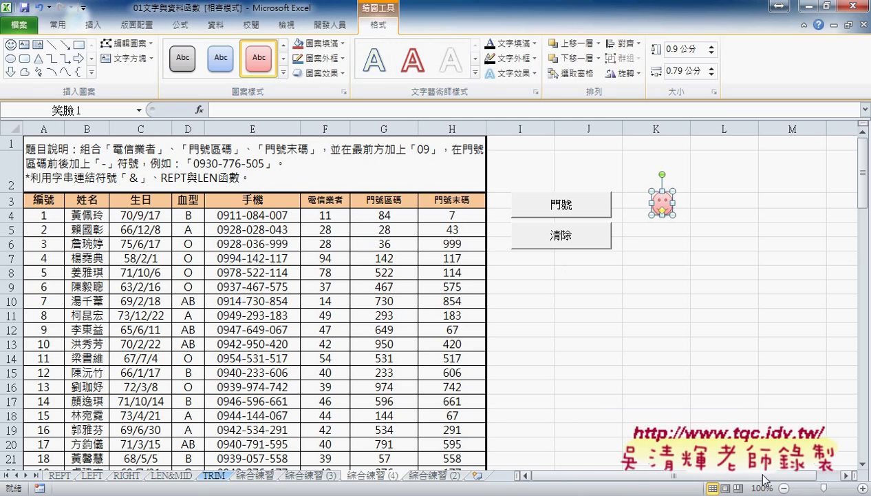
# Clear the phone column with the 清除 button, then click the smiley to refill it
pyautogui.click(703, 326)
pyautogui.click(599, 248)
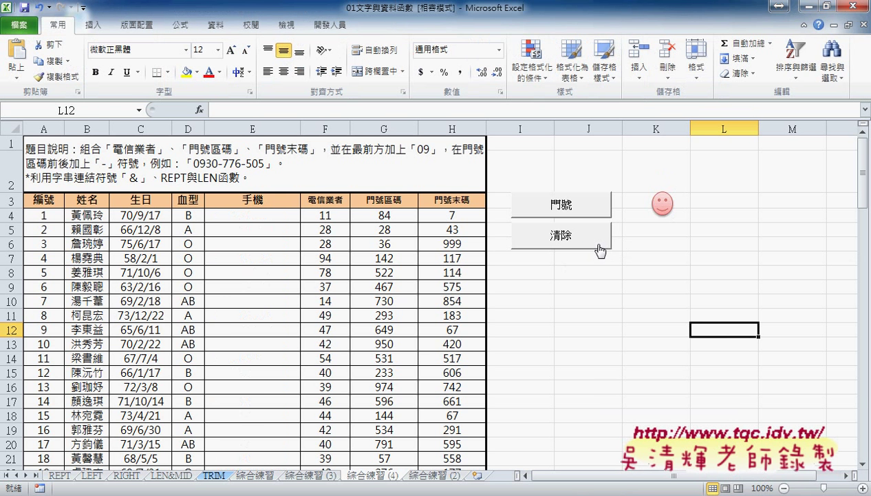
pyautogui.click(661, 207)
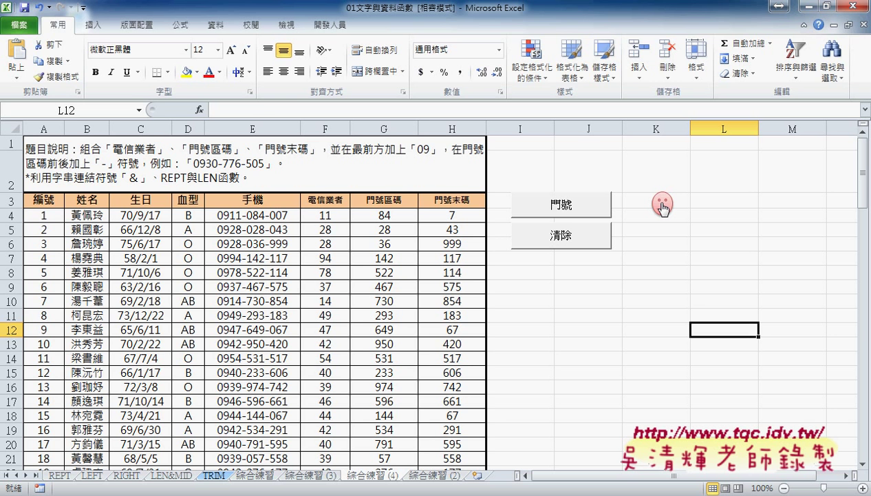
pyautogui.click(97, 28)
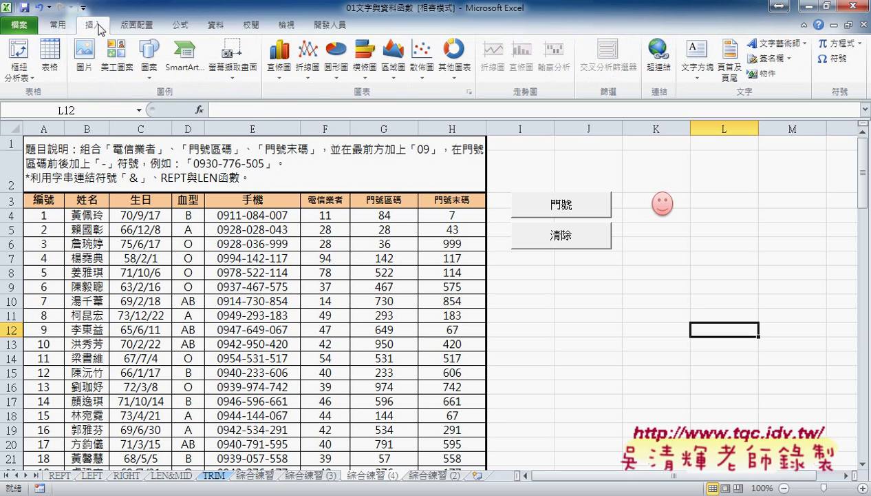
# Draw a multiply X shape below the smiley and give it a purple shape style
pyautogui.click(147, 72)
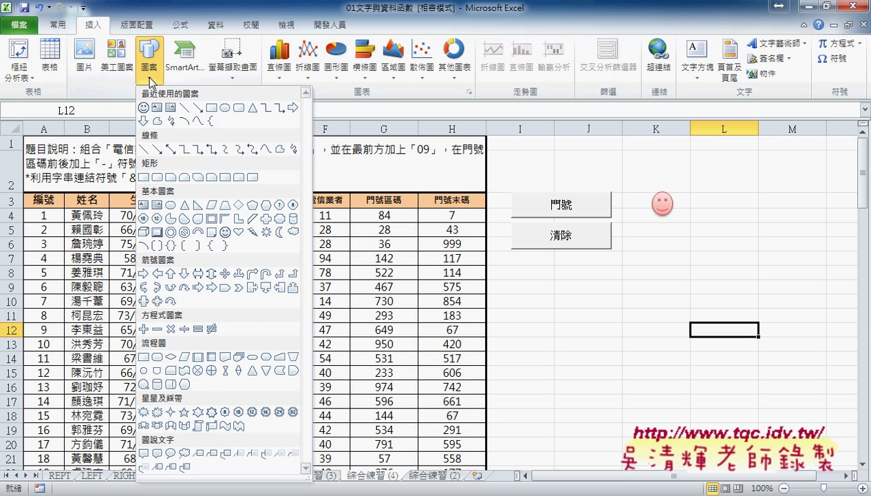
pyautogui.click(169, 329)
pyautogui.moveTo(654, 230); pyautogui.dragTo(681, 253)
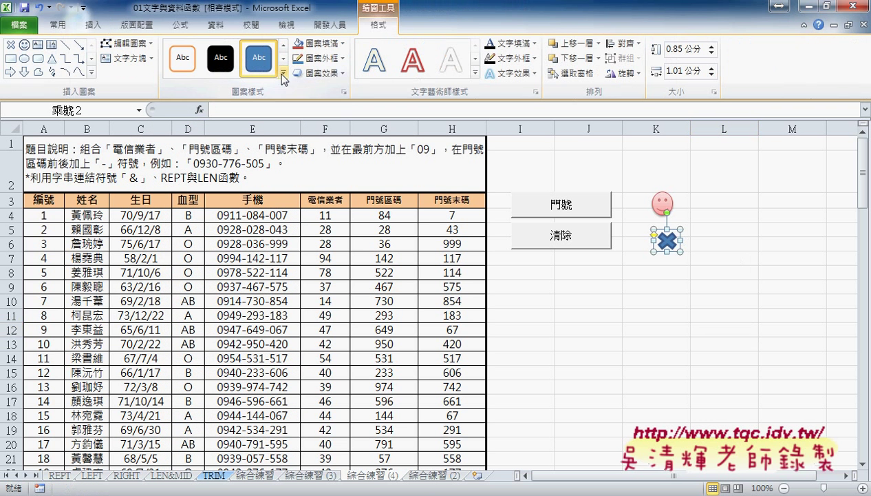
pyautogui.click(282, 73)
pyautogui.click(327, 177)
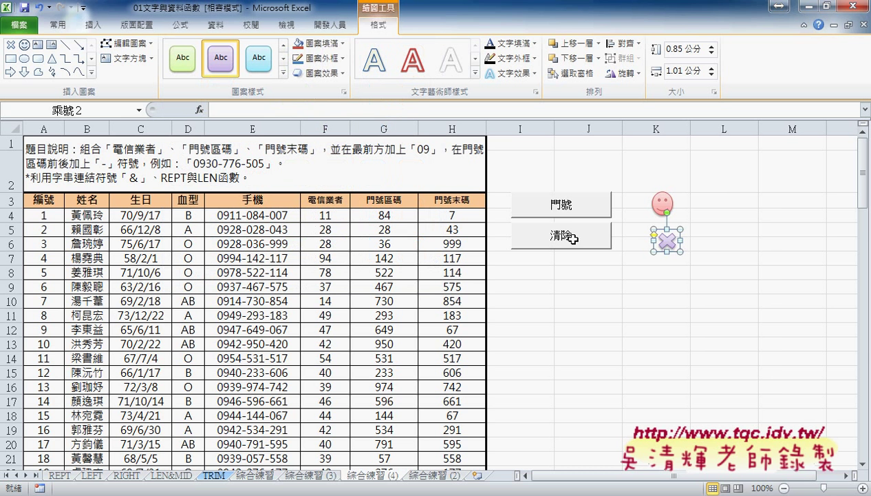
# Assign the 清除 macro to the X shape and click it to clear column E
pyautogui.rightClick(665, 241)
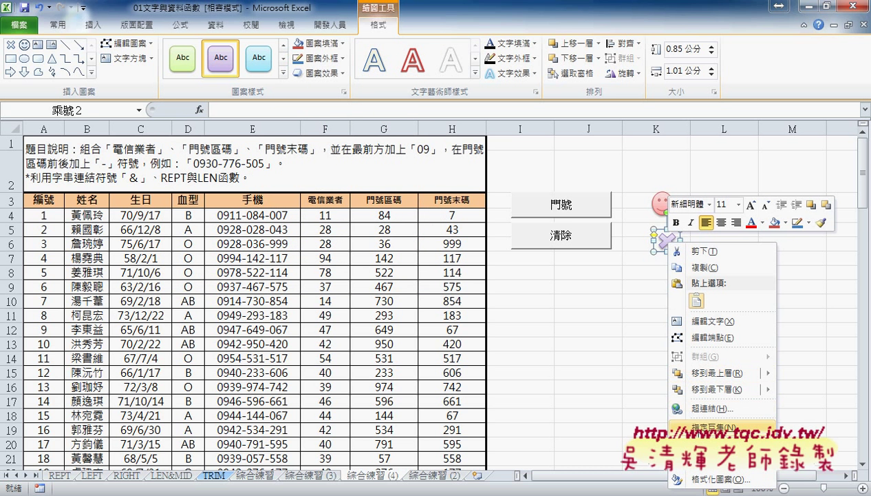
pyautogui.click(709, 427)
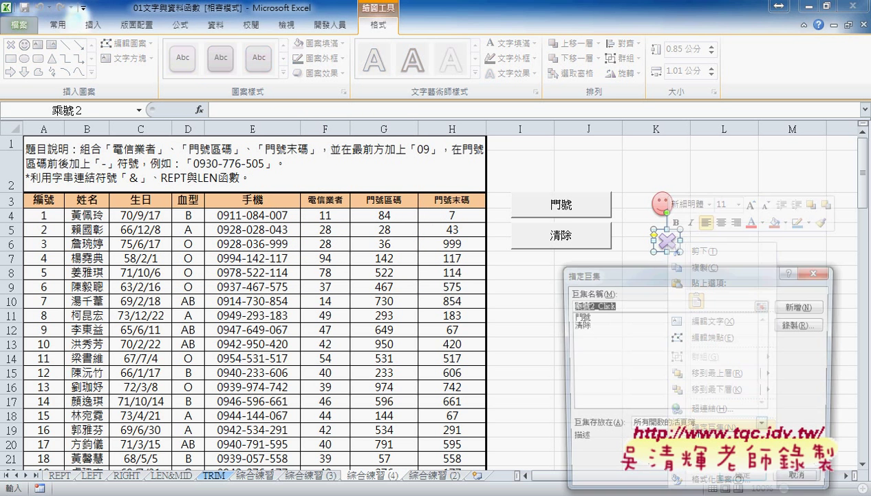
pyautogui.click(581, 325)
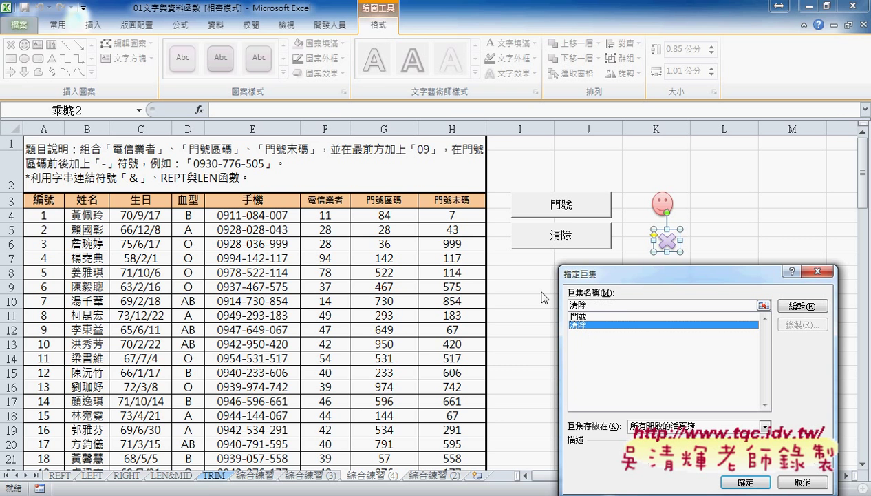
pyautogui.click(748, 484)
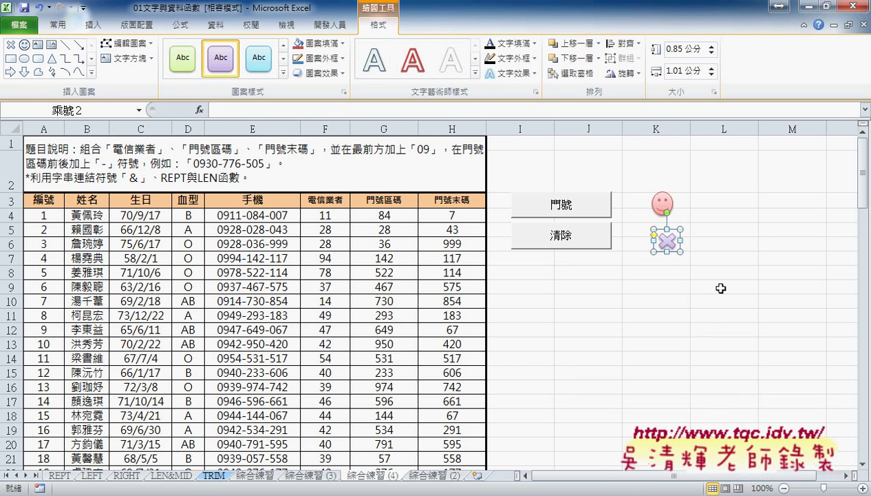
pyautogui.click(714, 273)
pyautogui.click(669, 245)
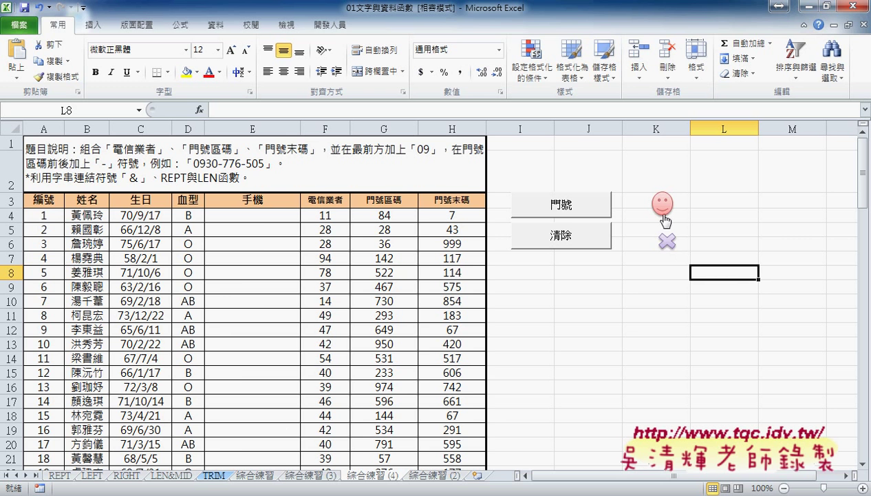
# Click the smiley, the X, then the smiley again to fill, clear and refill column E
pyautogui.click(662, 204)
pyautogui.click(668, 241)
pyautogui.click(662, 205)
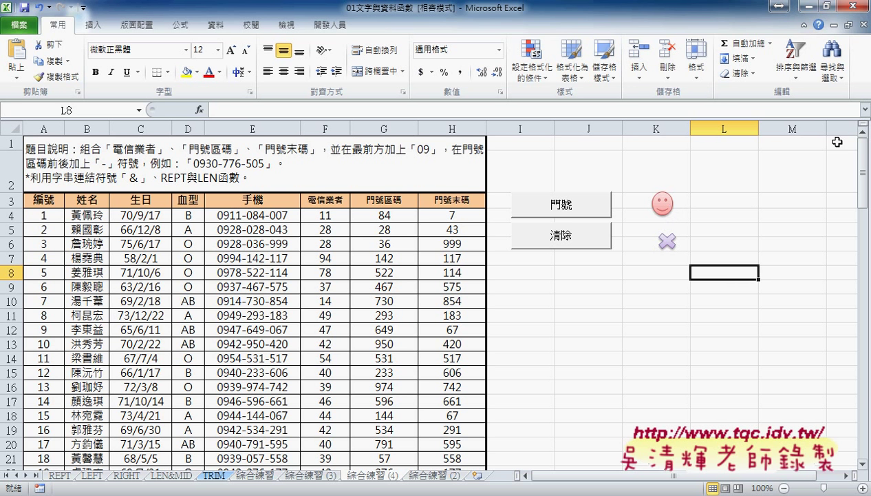
# Use the 清除 and 門號 buttons to clear and refill the phone numbers
pyautogui.moveTo(716, 475); pyautogui.dragTo(738, 475)
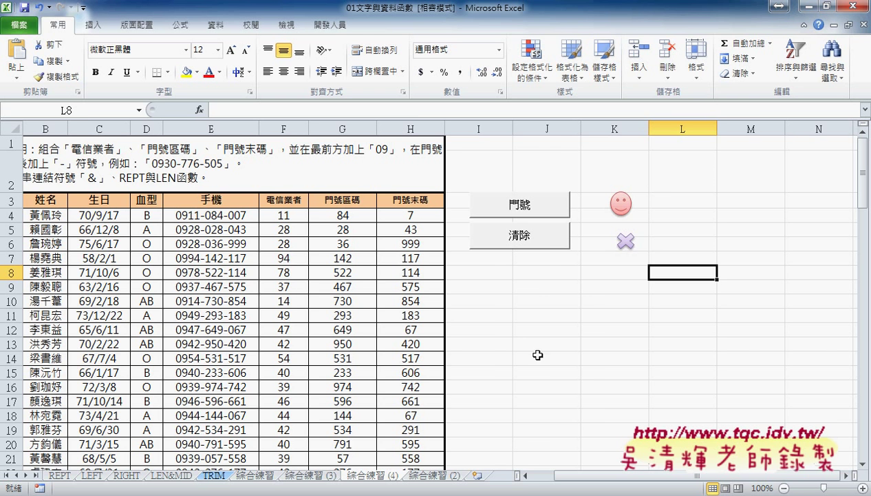
pyautogui.click(525, 475)
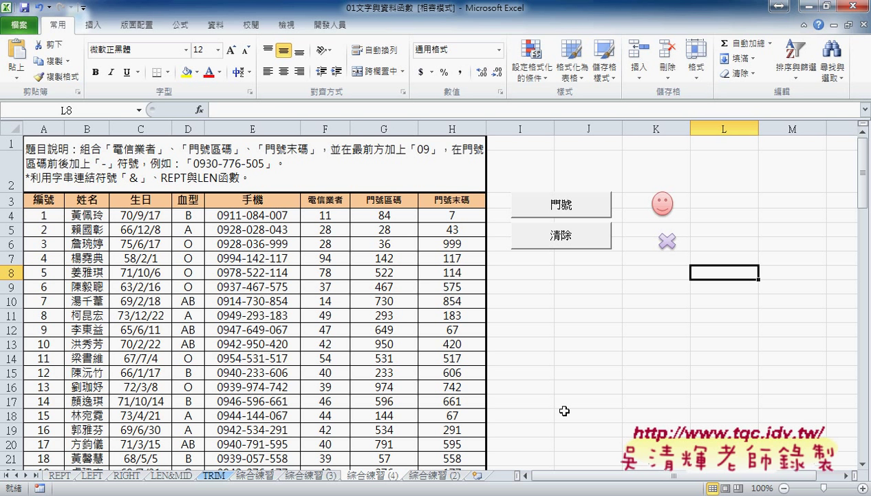
pyautogui.click(589, 242)
pyautogui.click(584, 208)
# Look over the Developer tab's form controls, then open the Insert tab's Shapes gallery
pyautogui.click(330, 26)
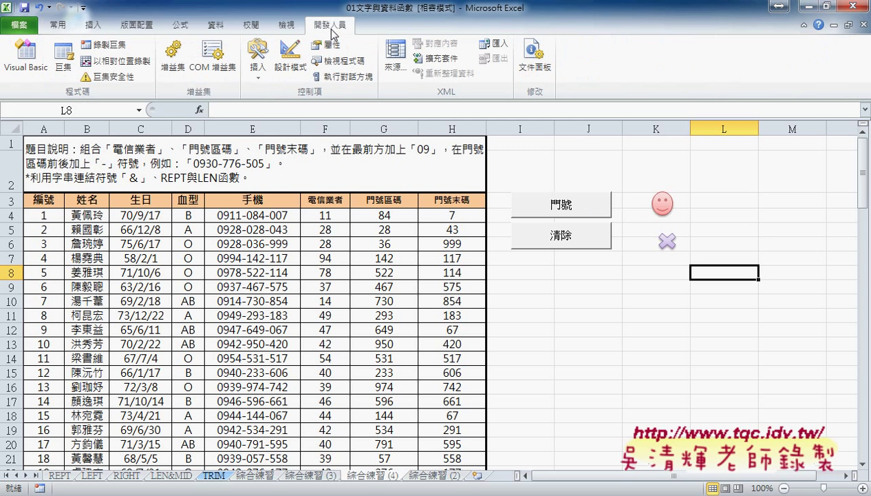
pyautogui.click(258, 62)
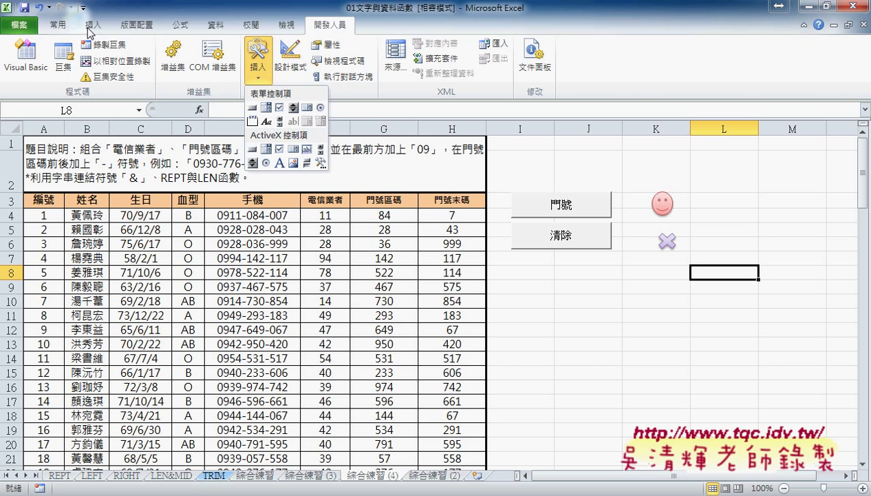
pyautogui.click(91, 25)
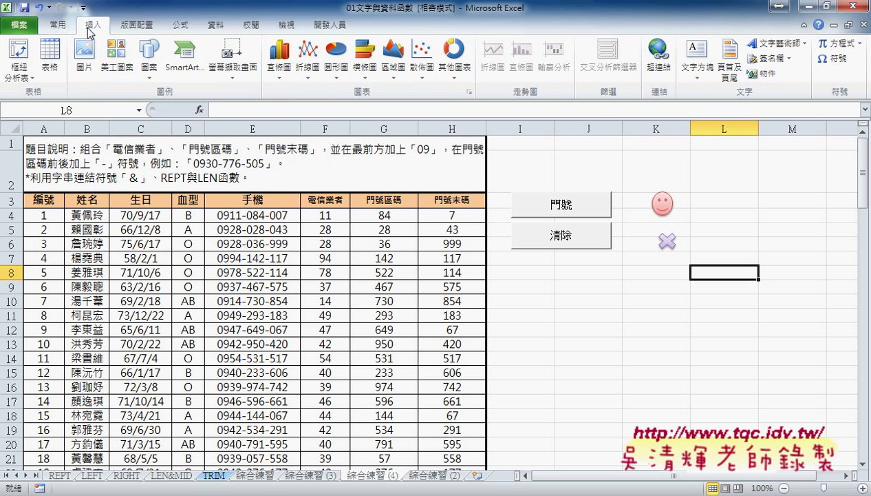
pyautogui.click(149, 66)
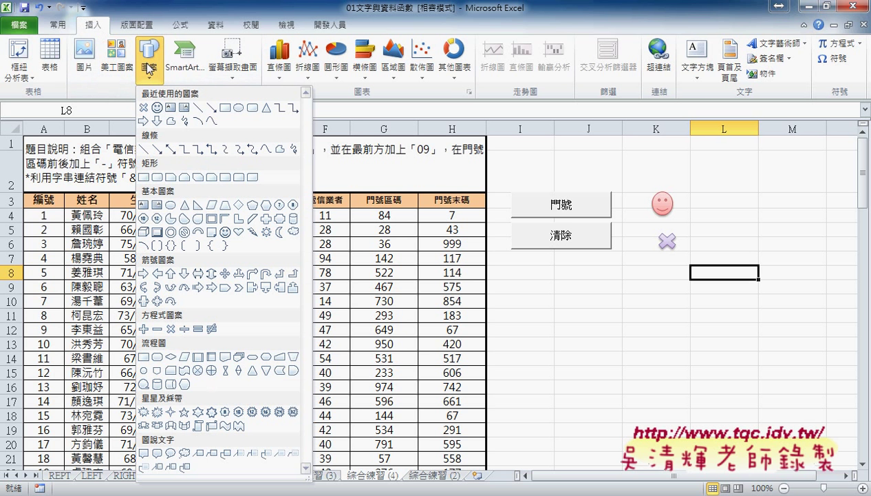
# Bring up the smiley's context menu showing Assign Macro, then dismiss it with Esc
pyautogui.rightClick(667, 209)
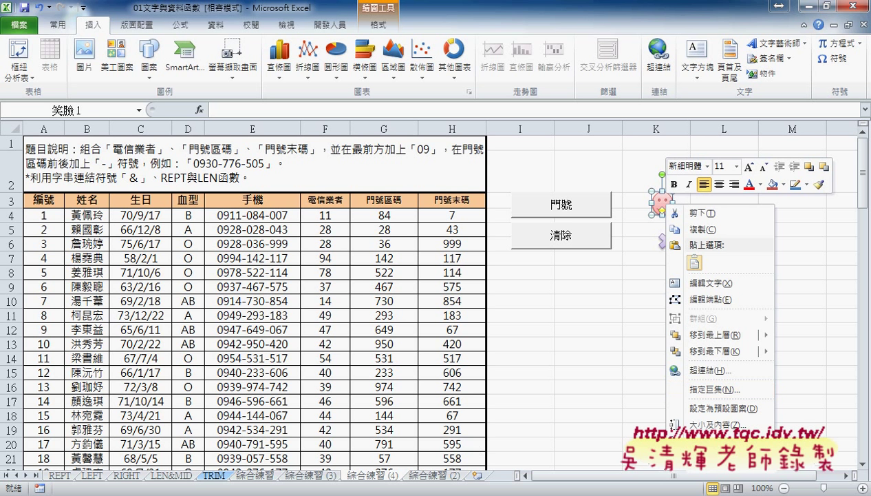
pyautogui.press('Escape')
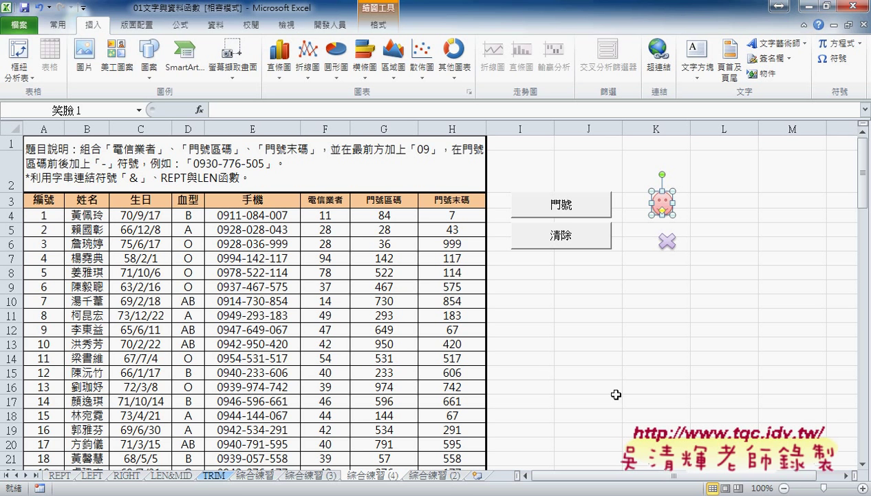